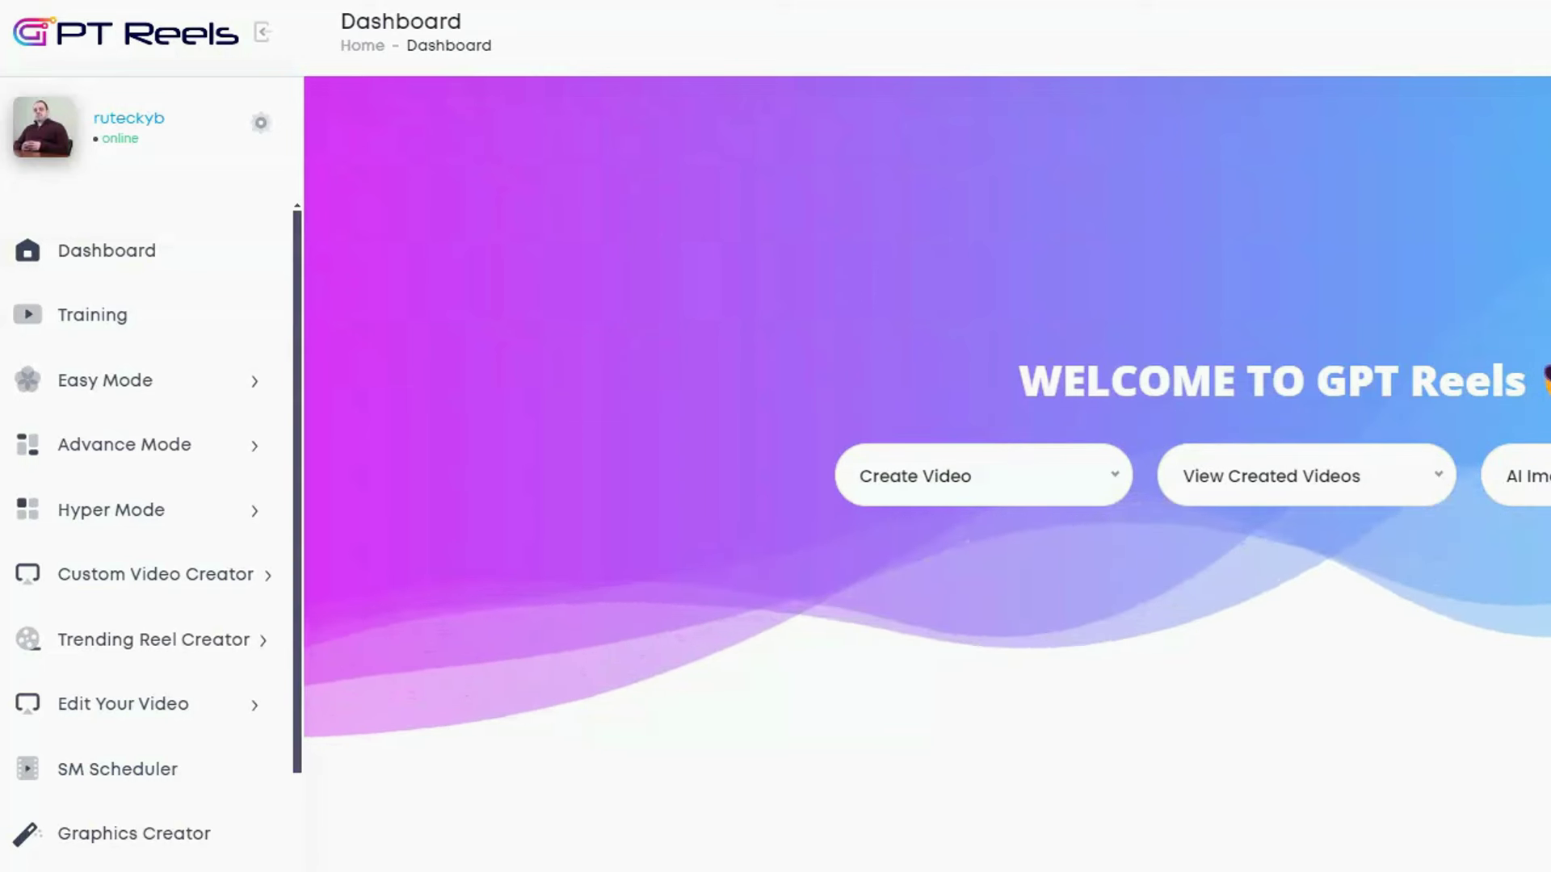
# - Start an Easy Mode video titled 'Demo Video' and bring up the video format choices
pyautogui.click(95, 383)
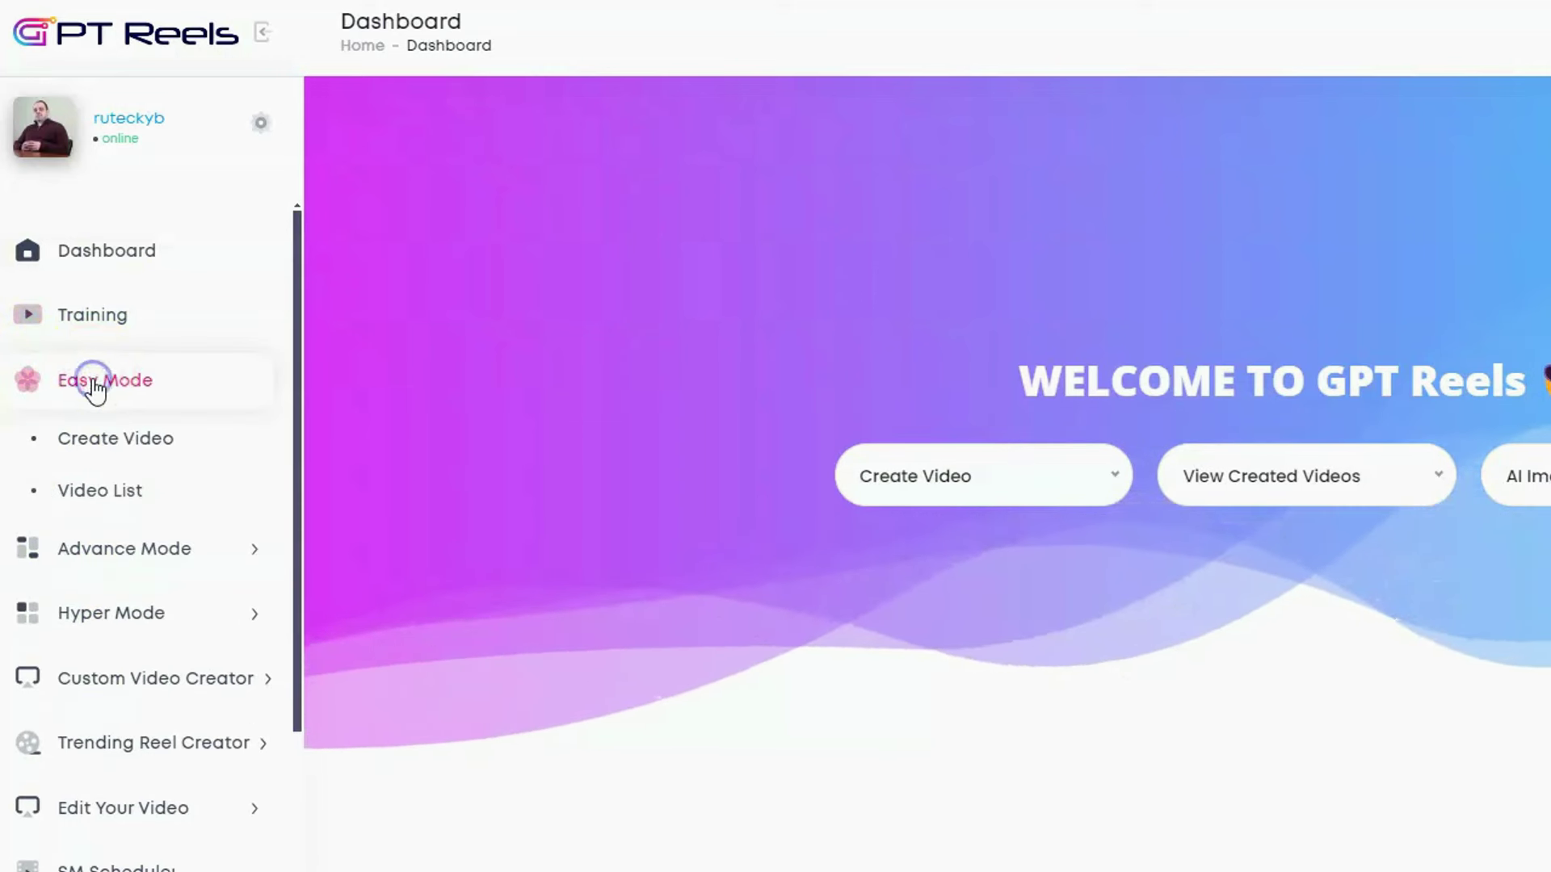
pyautogui.click(149, 445)
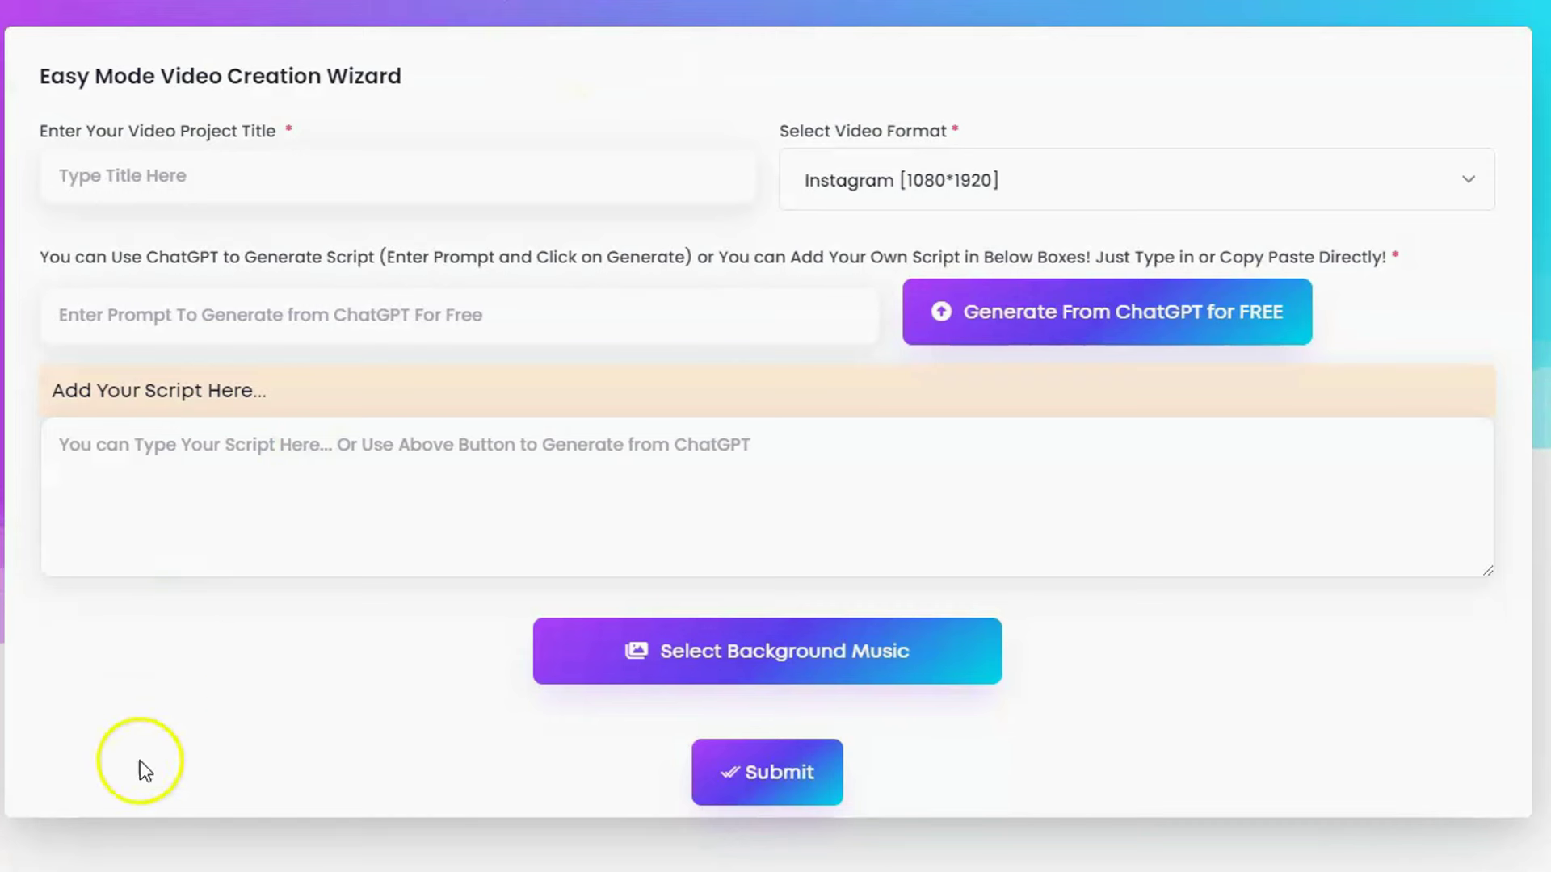
pyautogui.write('Demo Video')
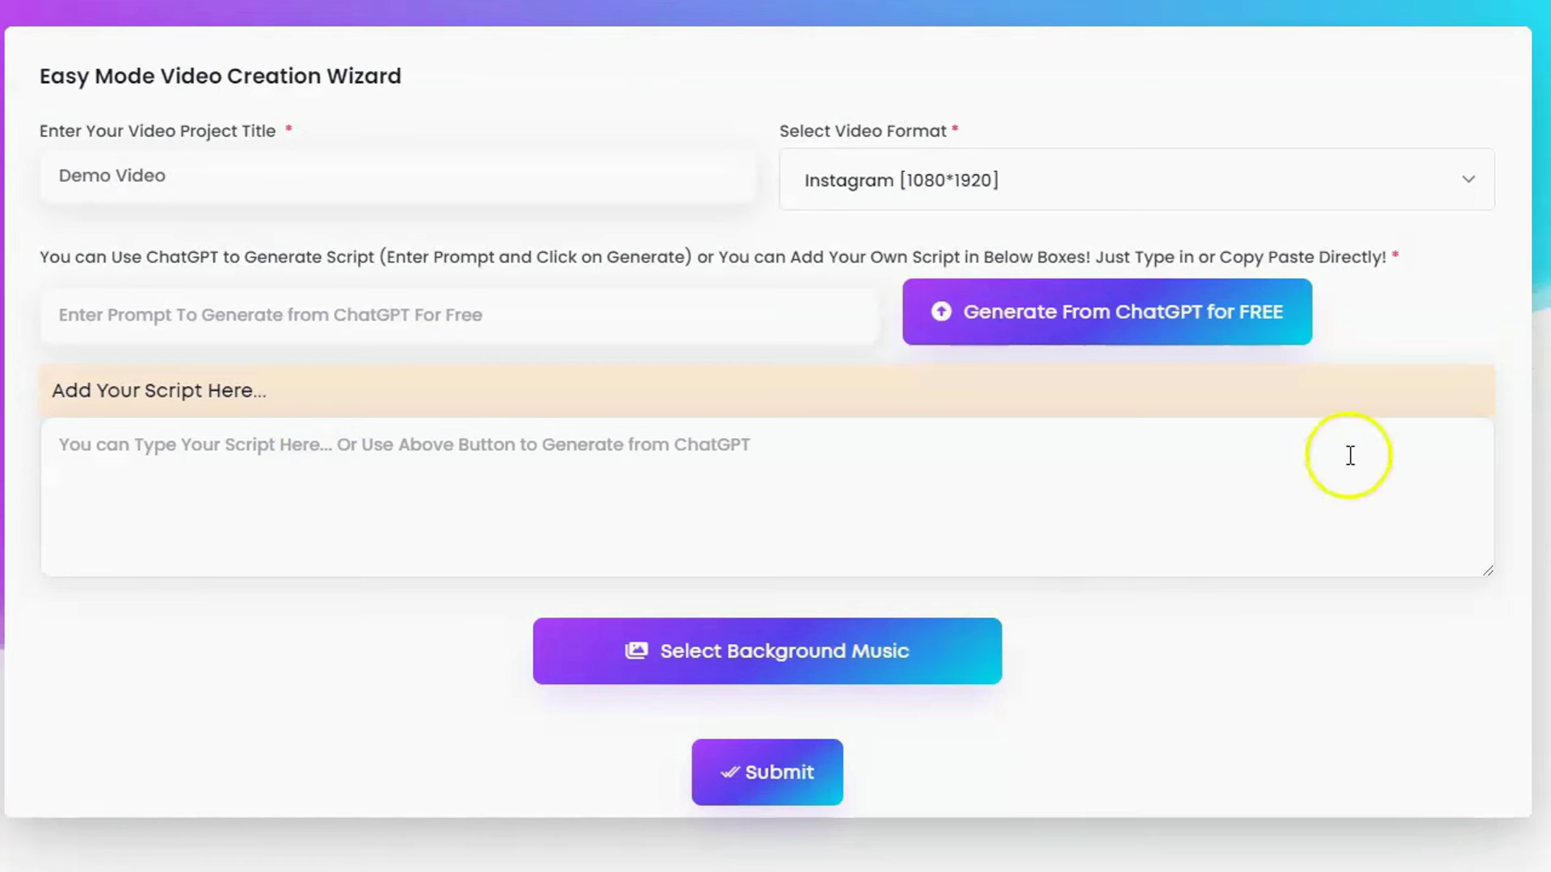
pyautogui.click(1439, 189)
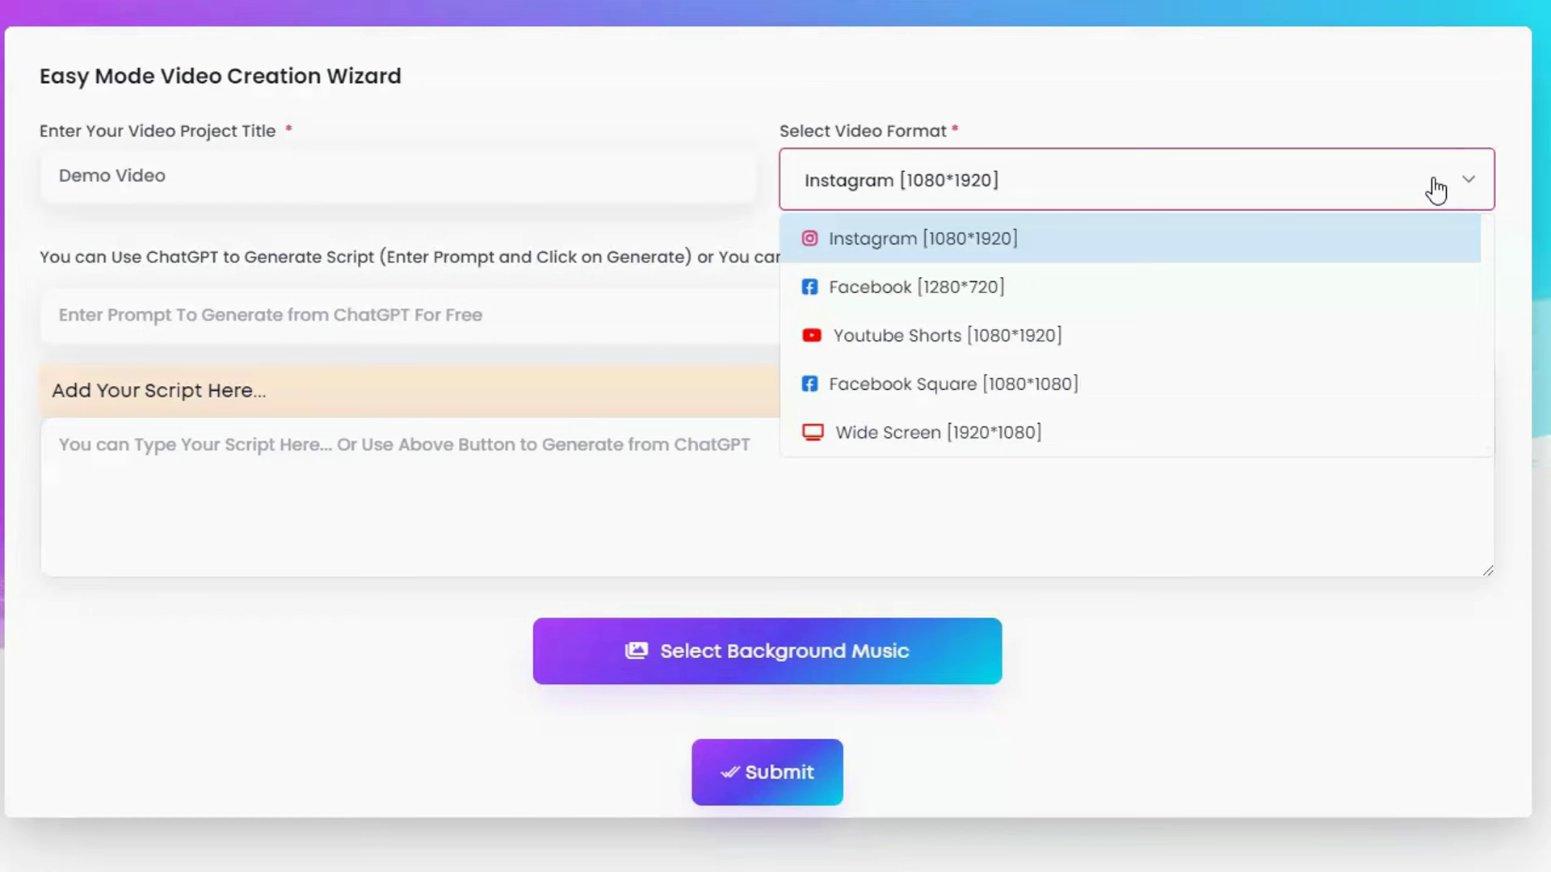
# - Pick Facebook Square [1080*1080] from the Select Video Format list
pyautogui.click(1406, 182)
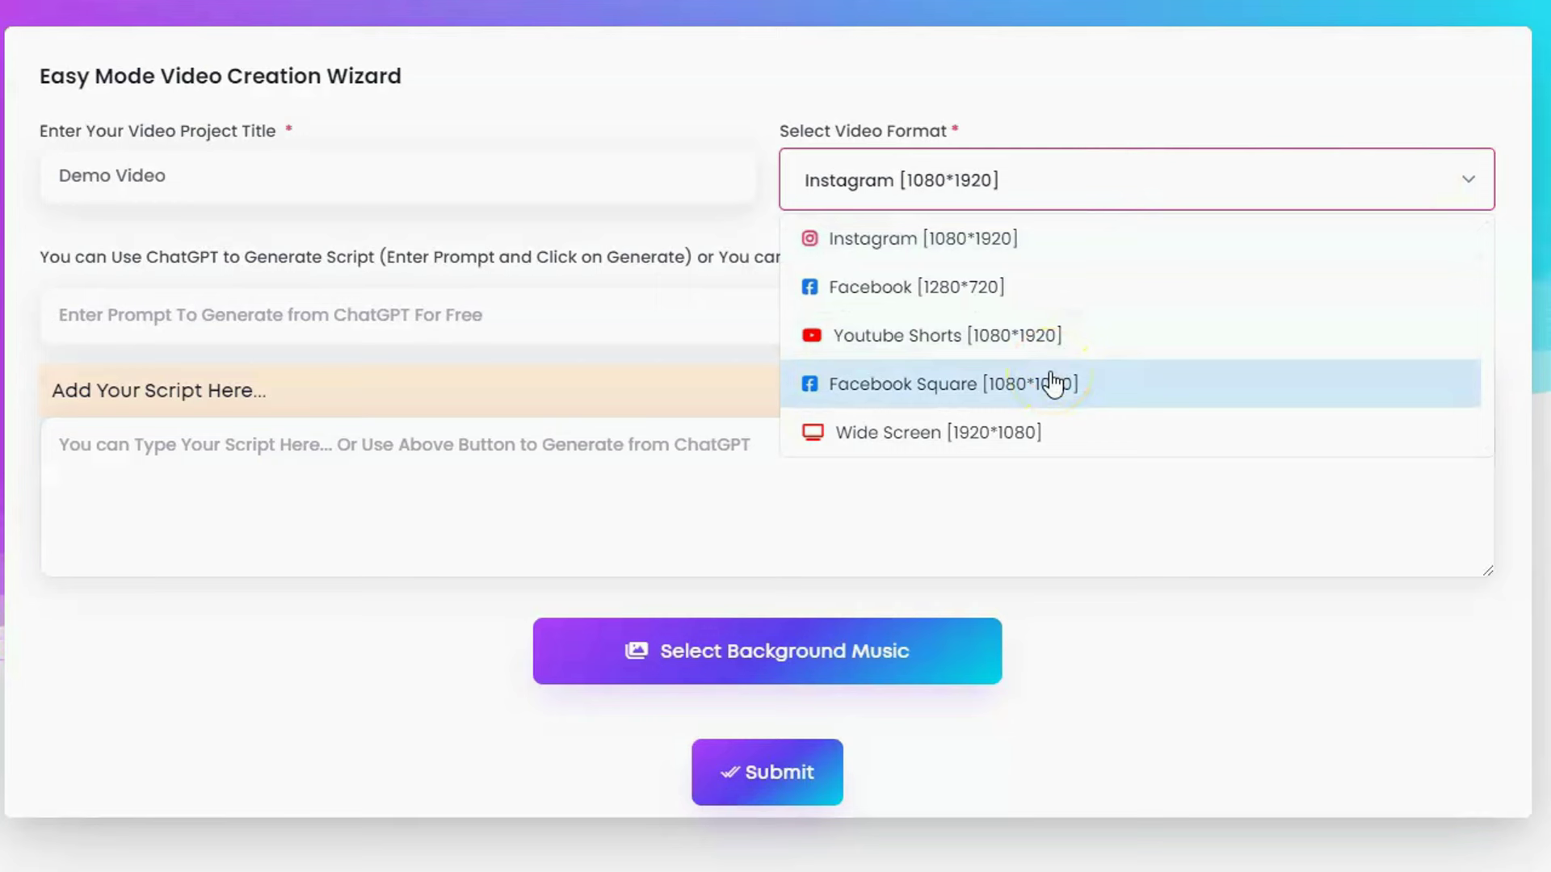
pyautogui.click(1051, 384)
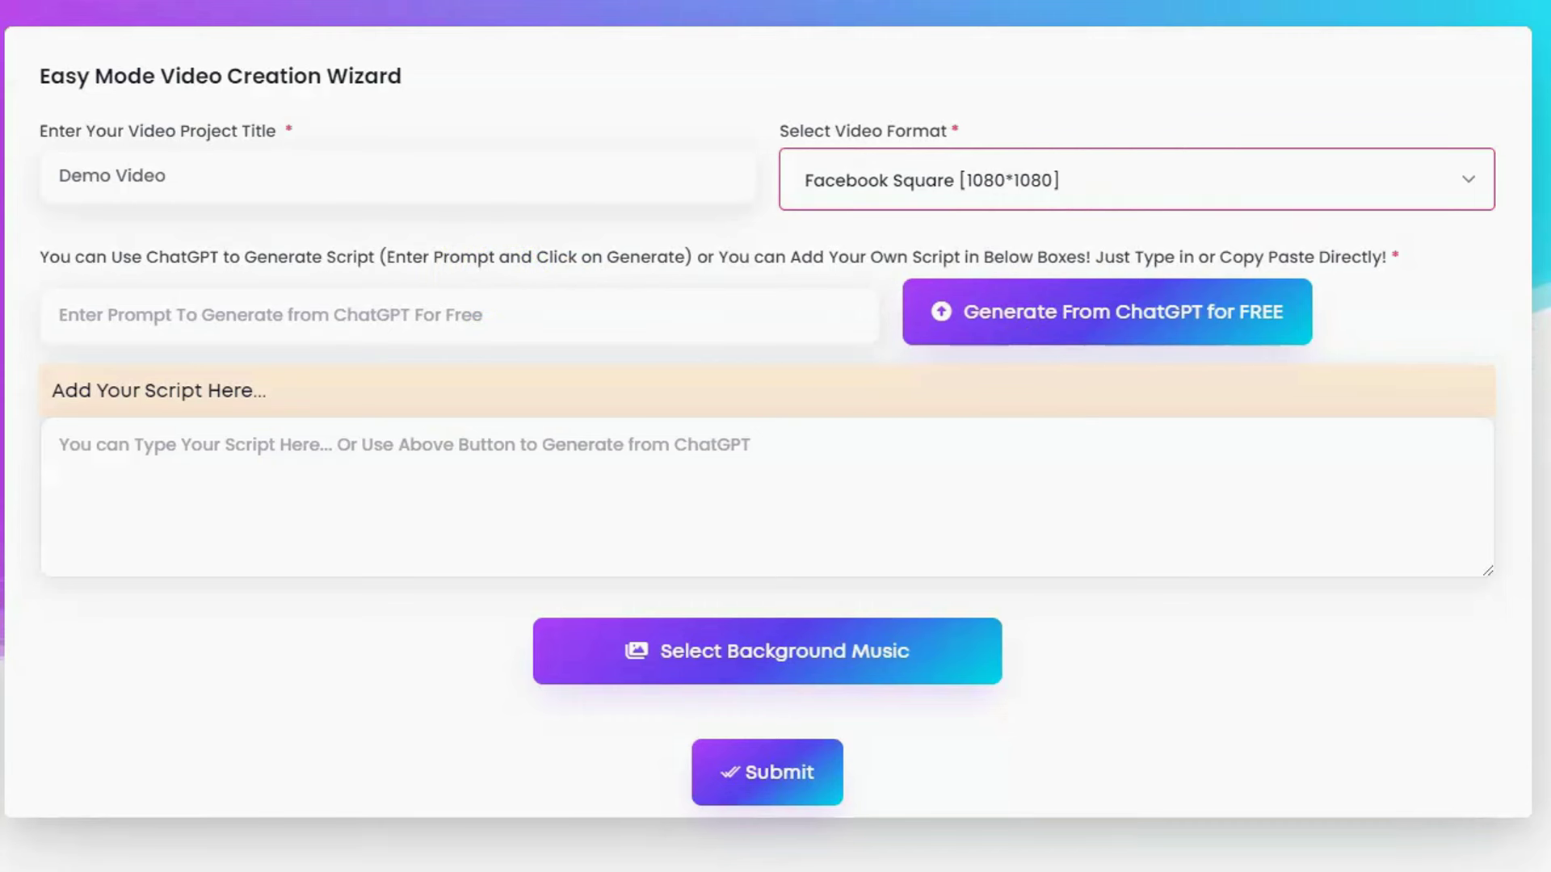
# - Generate the script with ChatGPT from the prompt 'How to build an email list'
pyautogui.press('Tab')
pyautogui.write('How to build an email list')
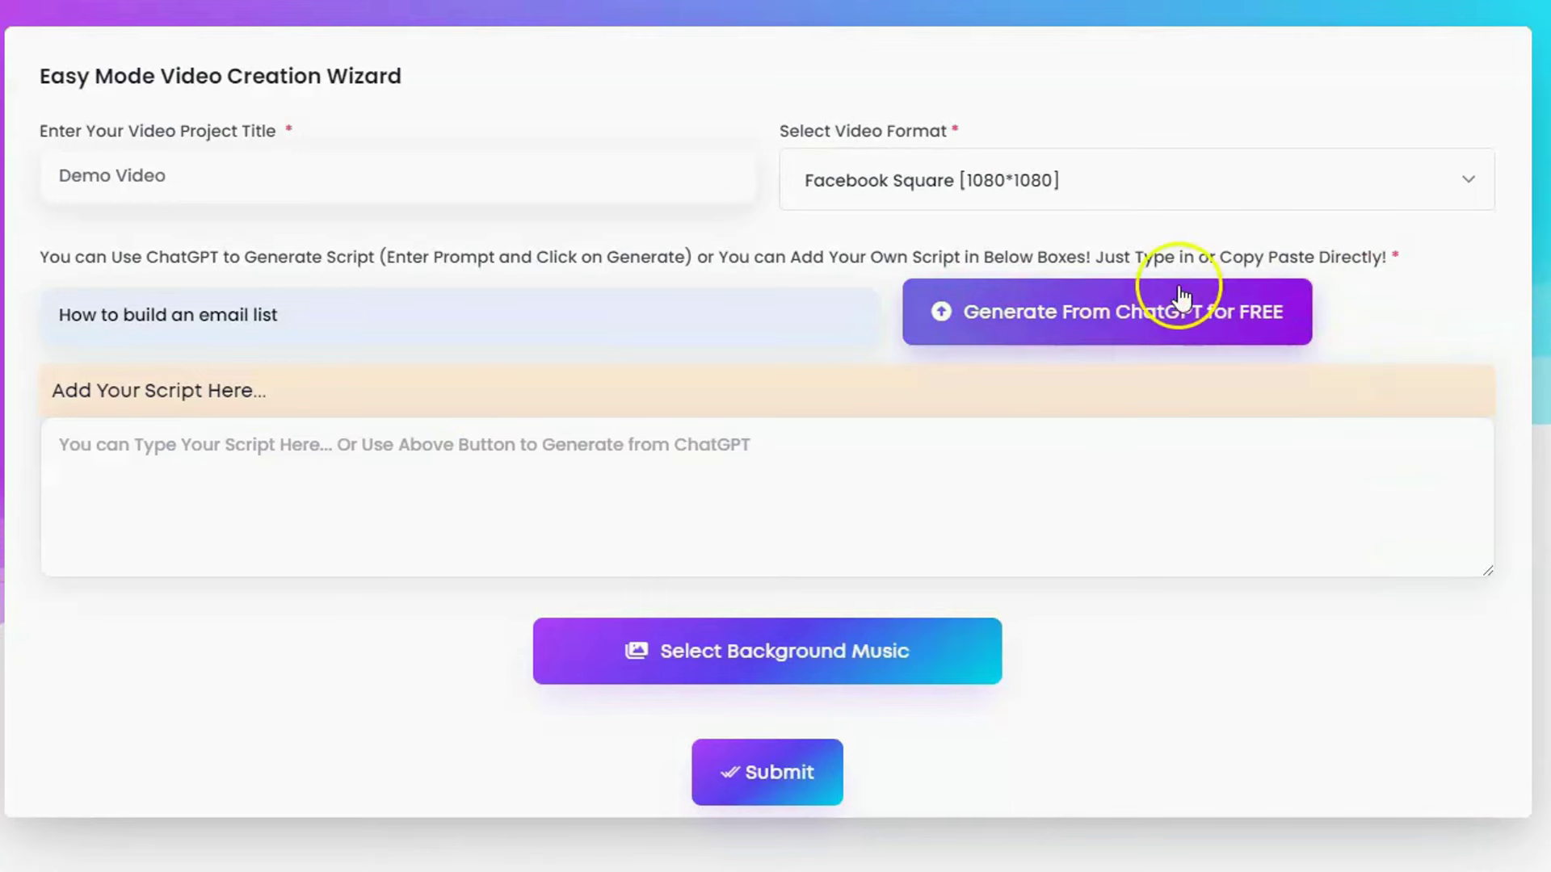
pyautogui.click(1218, 308)
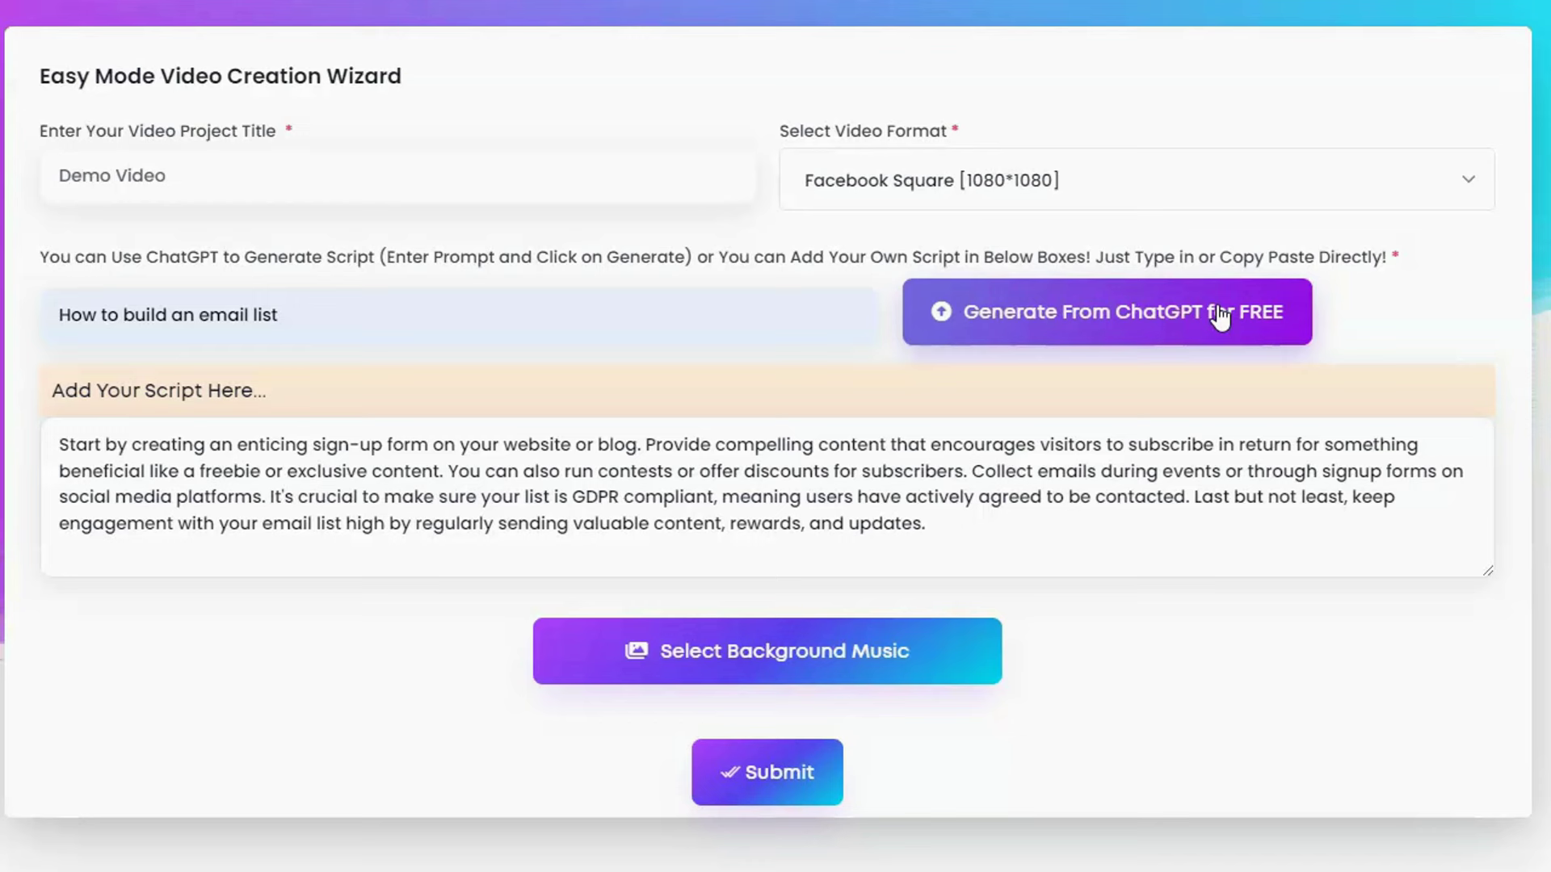
pyautogui.click(739, 497)
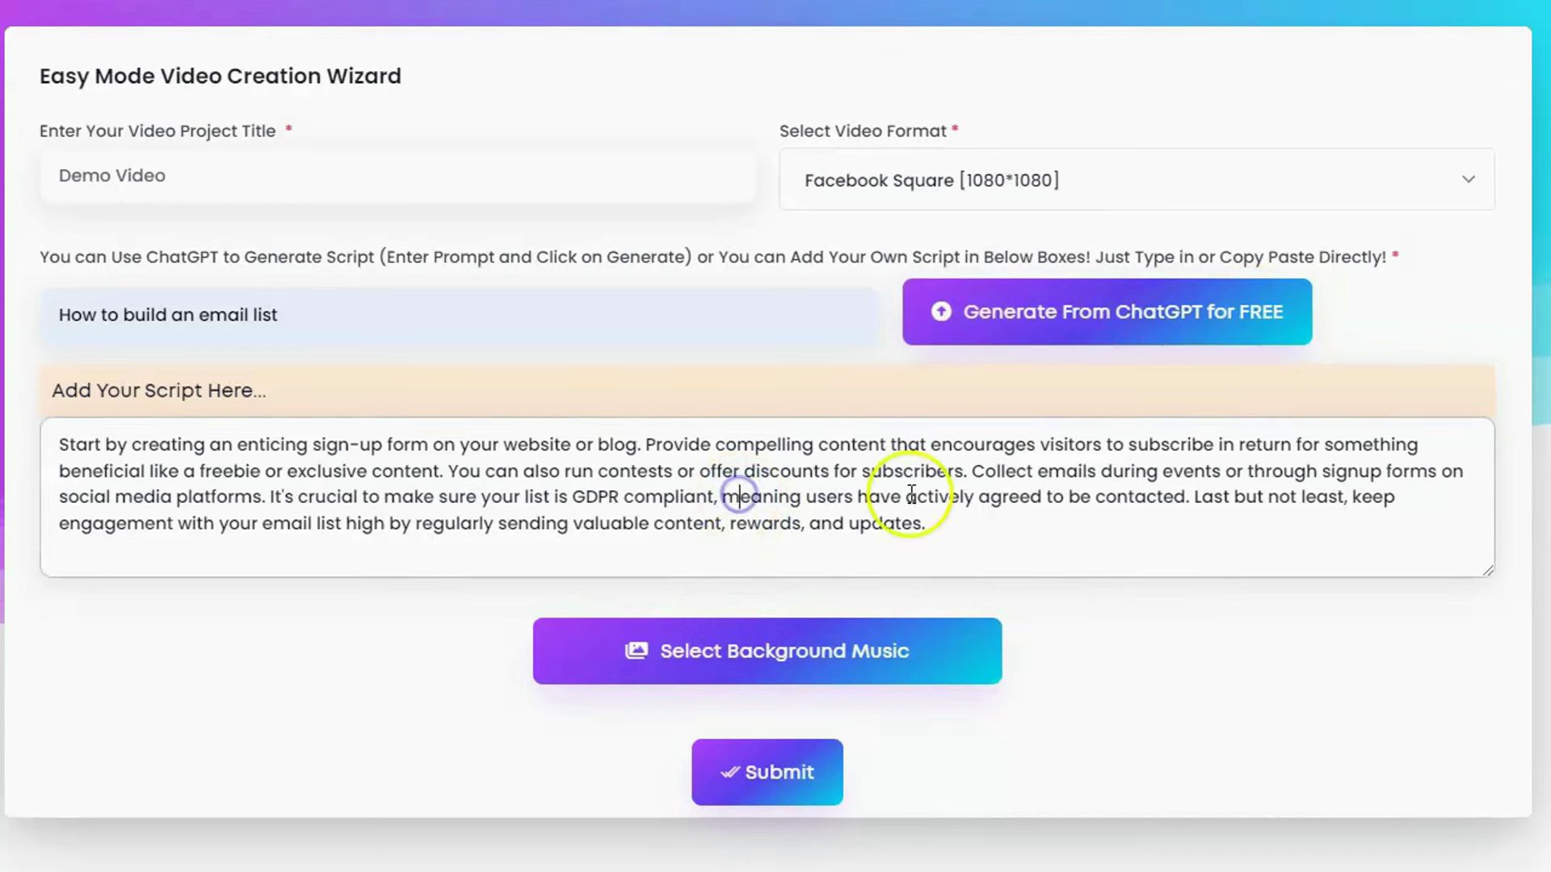
pyautogui.click(928, 523)
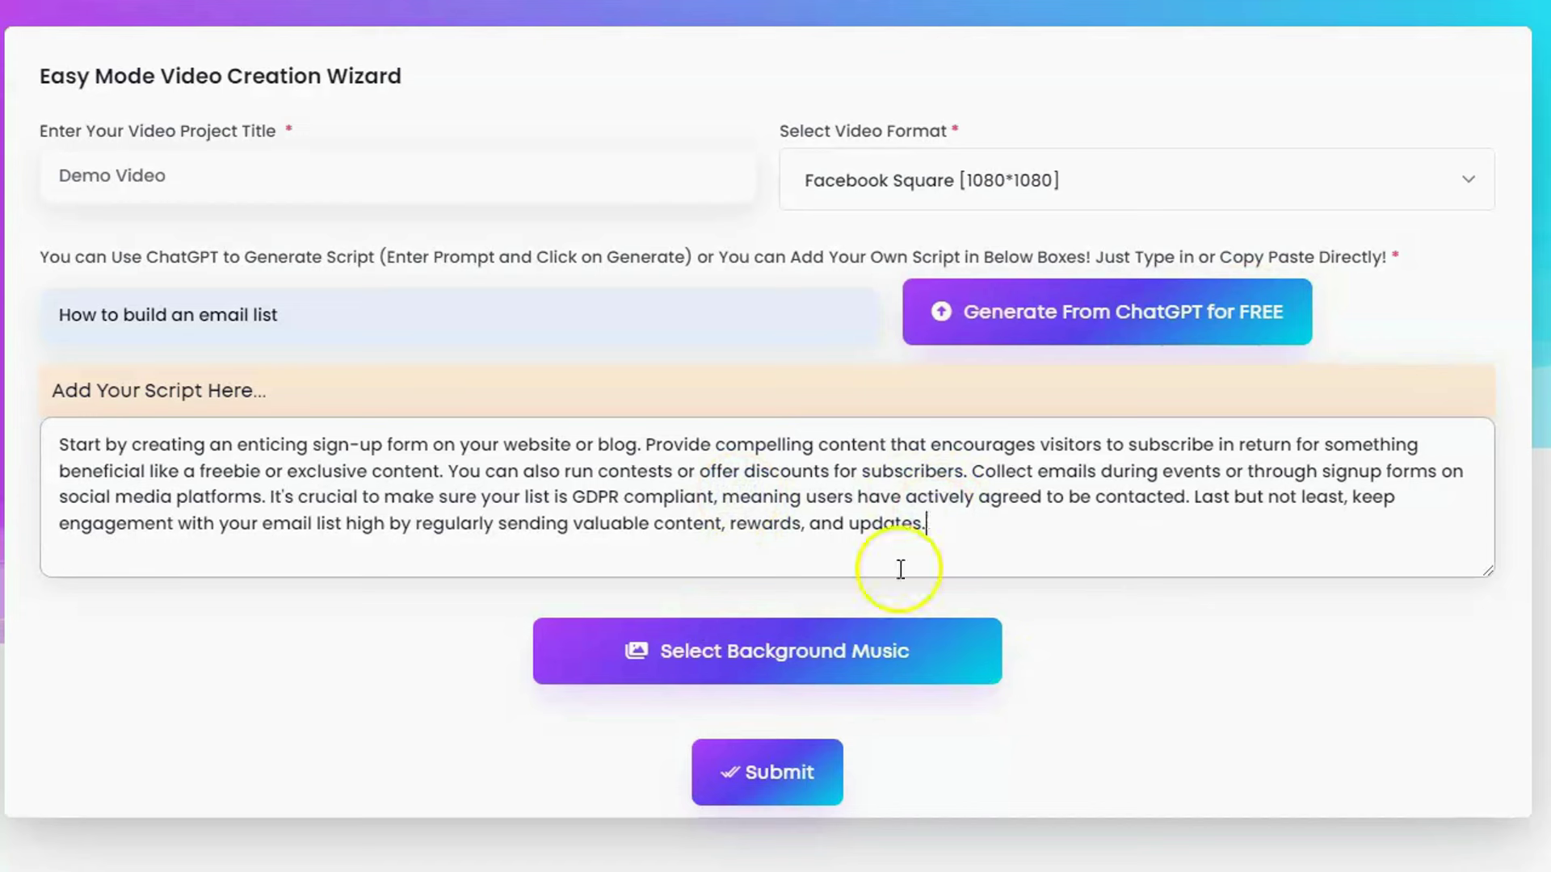
# - Use Ambiant_Inconvenient_Truth.mp3 as background music and submit the Demo Video wizard
pyautogui.click(842, 679)
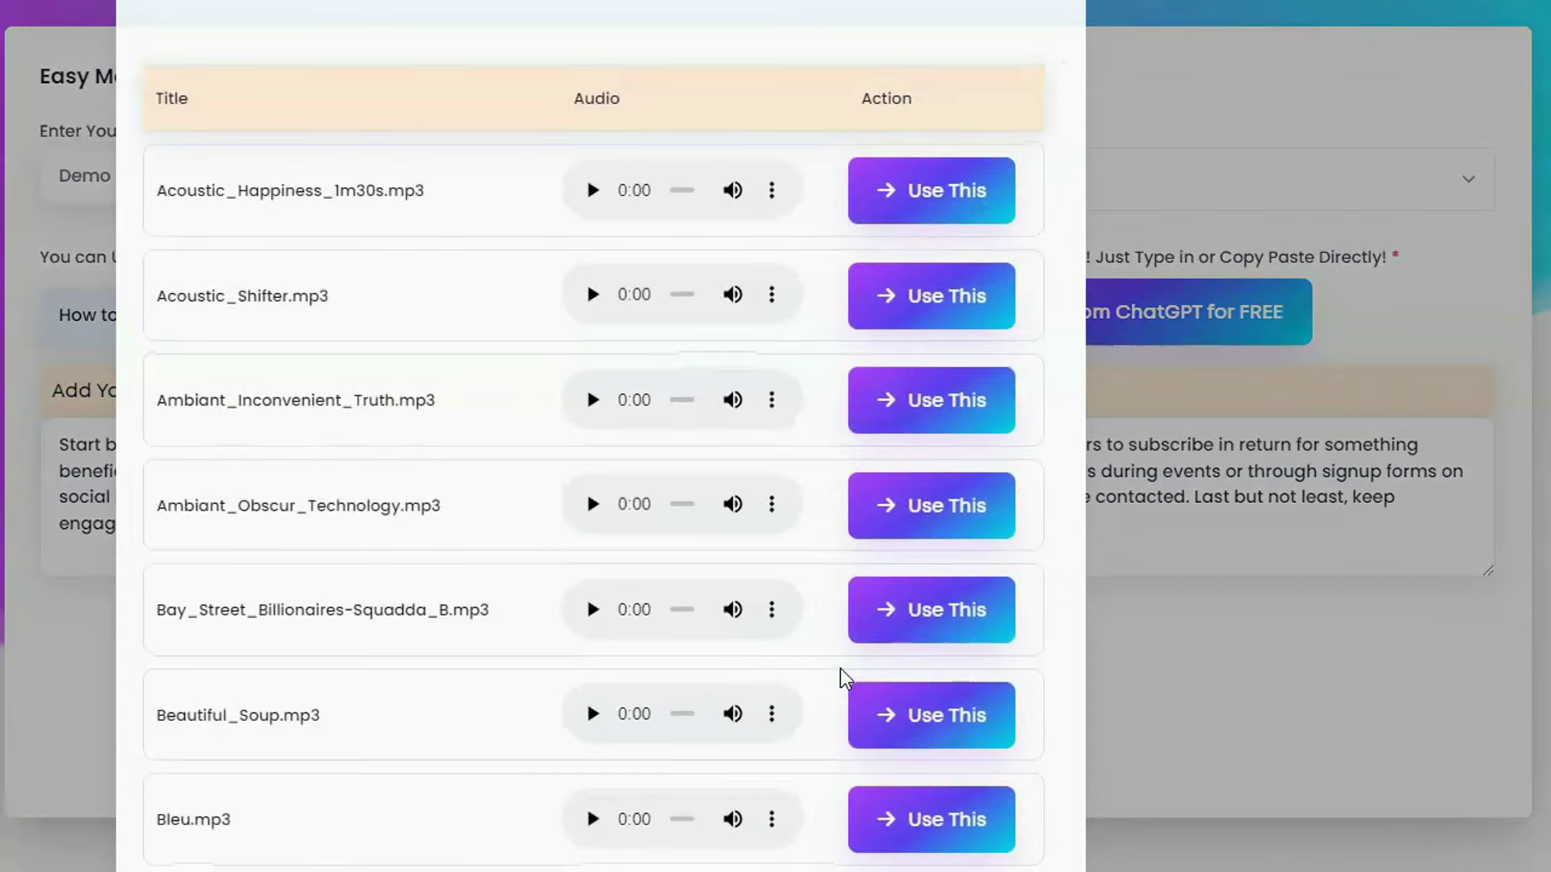
pyautogui.click(927, 410)
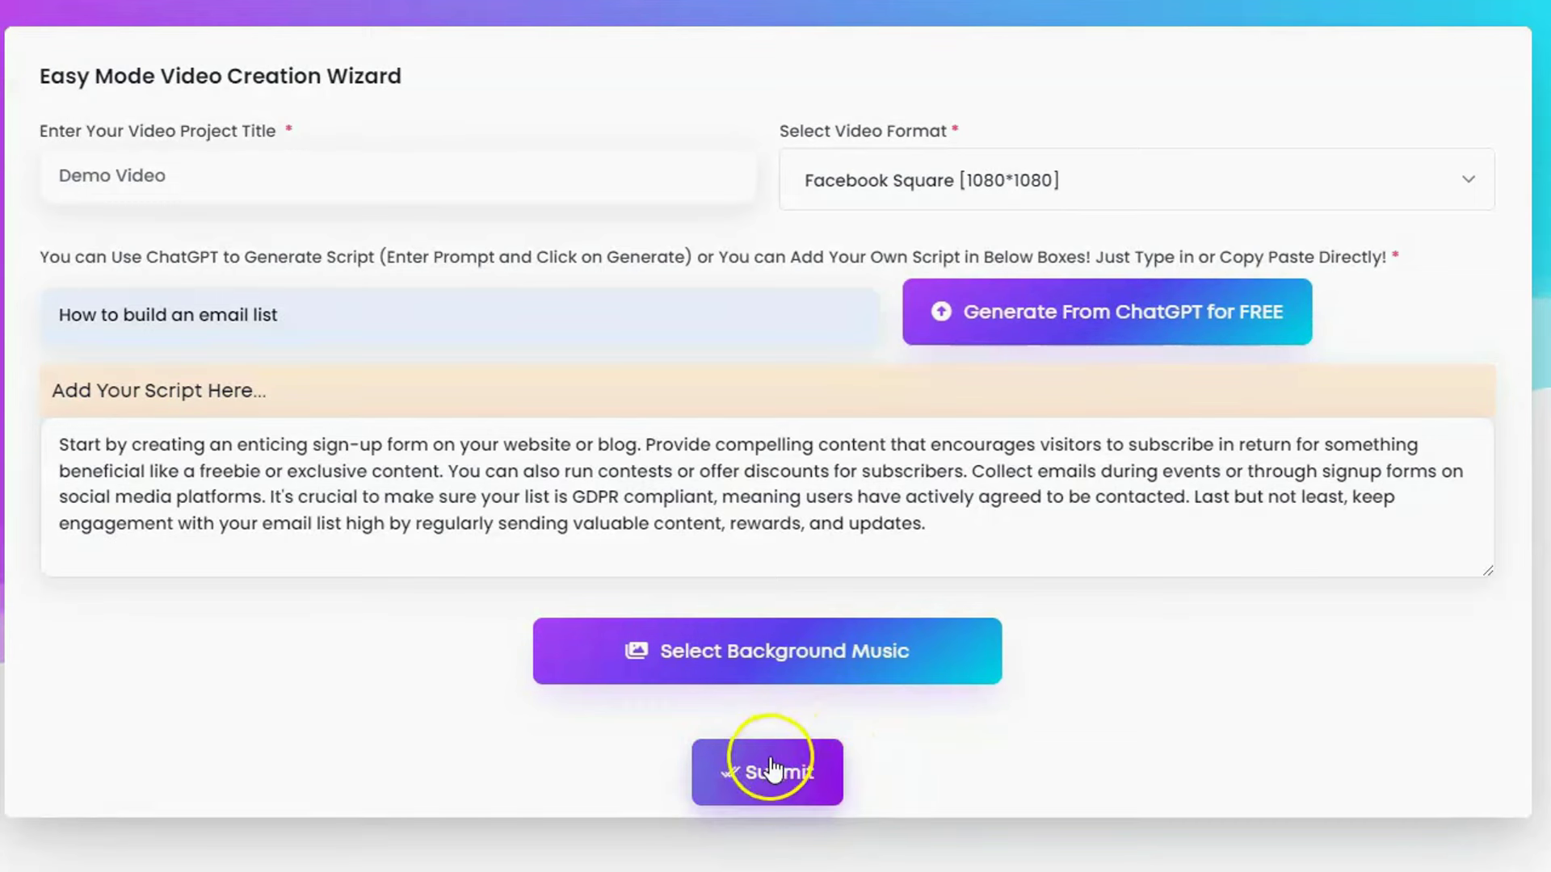
pyautogui.click(762, 774)
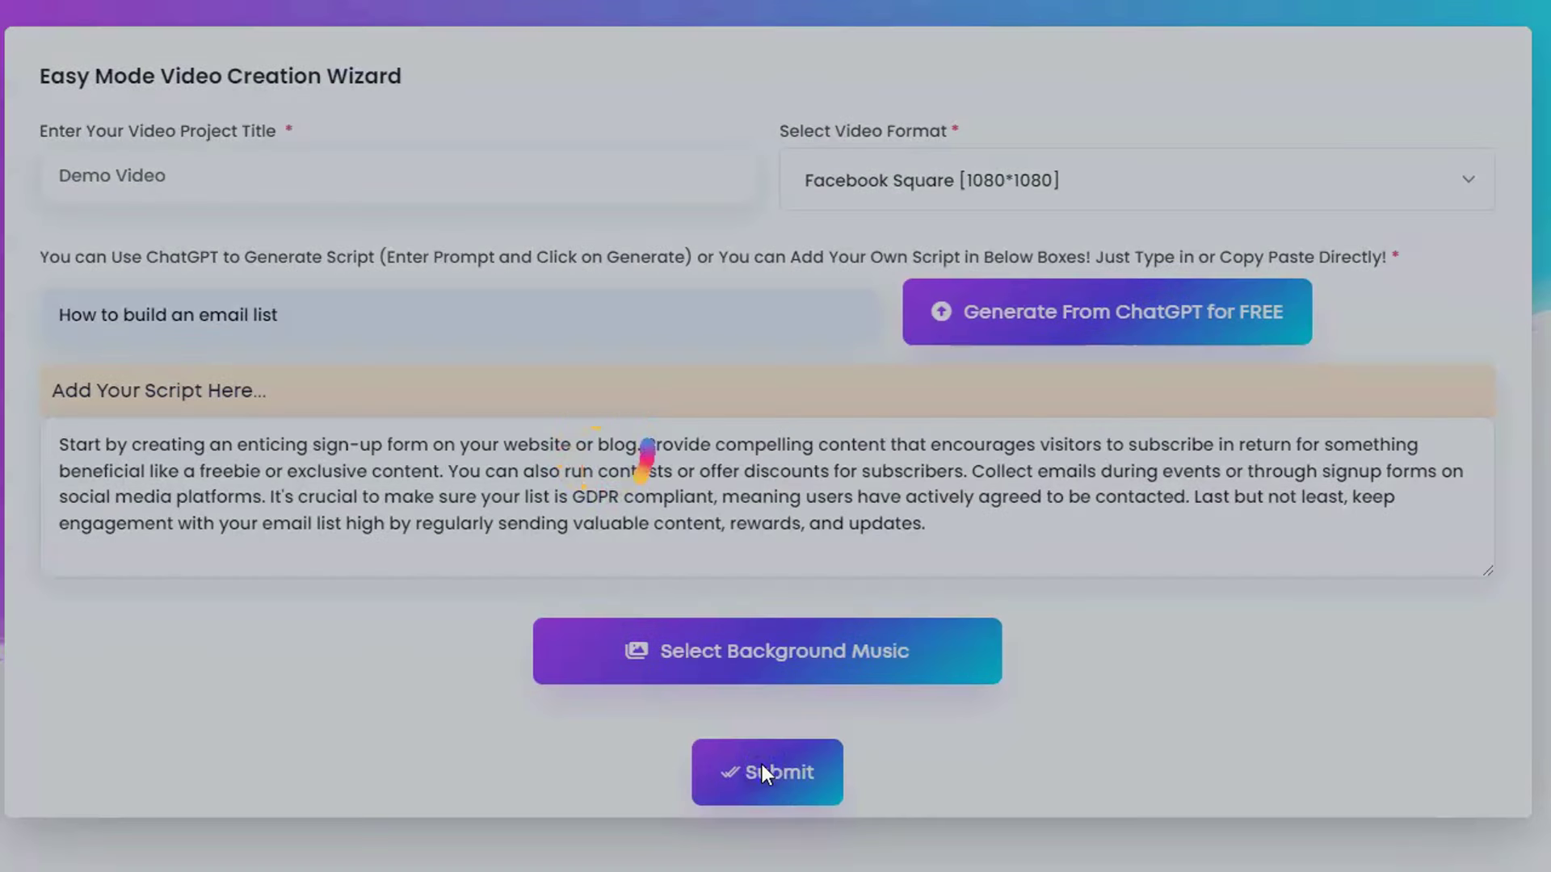